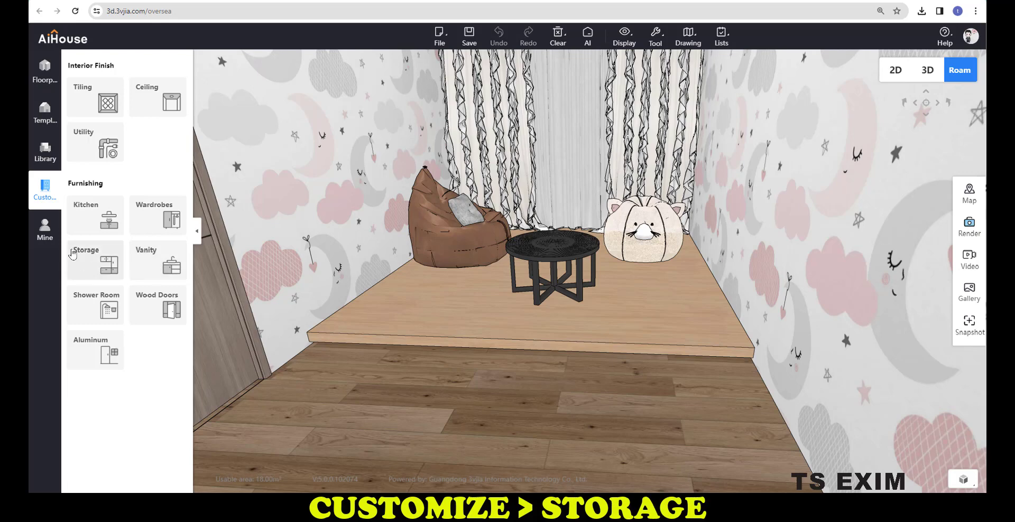
- Open the Storage furniture design library and filter it to Component class, Plate type
{"action": "left_click", "coordinate": [94, 259]}
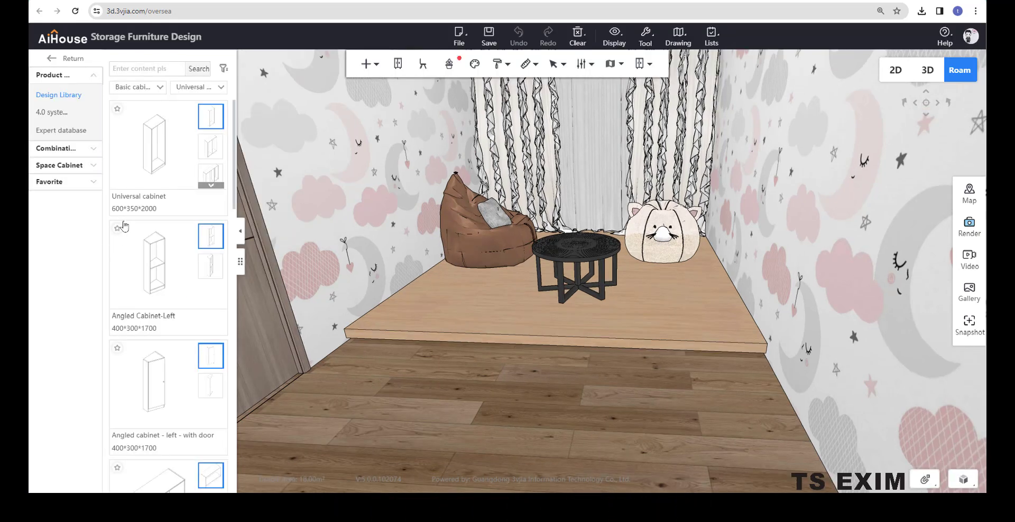
{"action": "left_click", "coordinate": [138, 86]}
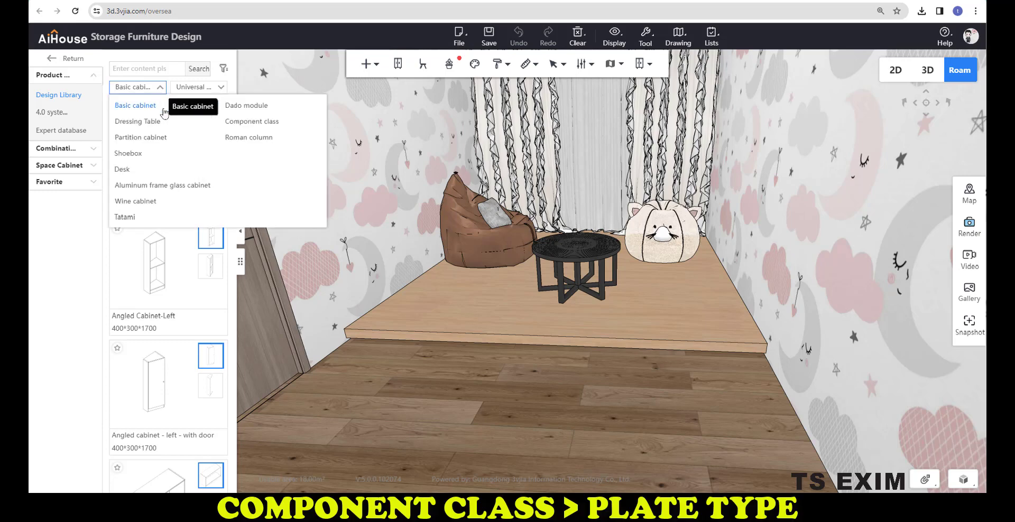
{"action": "left_click", "coordinate": [251, 122]}
{"action": "left_click", "coordinate": [215, 91]}
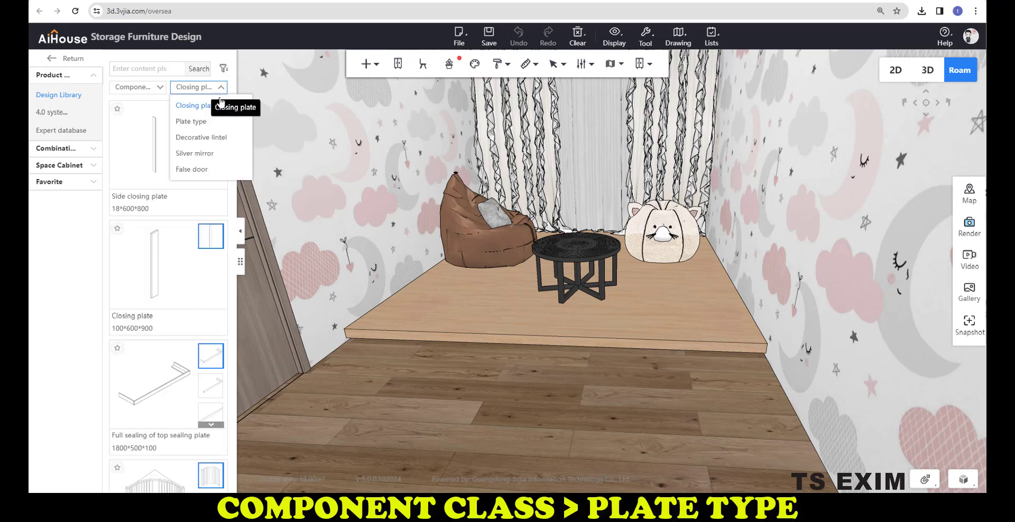
{"action": "left_click", "coordinate": [201, 122]}
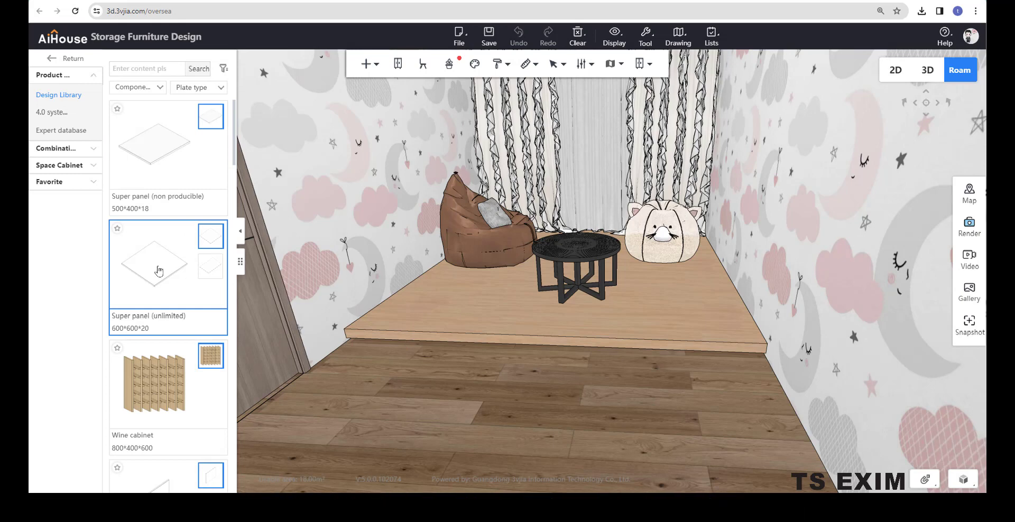
- Place a 600 × 600 × 20 Super panel (unlimited) on the wooden floor in front of the raised platform
{"action": "mouse_move", "coordinate": [211, 266]}
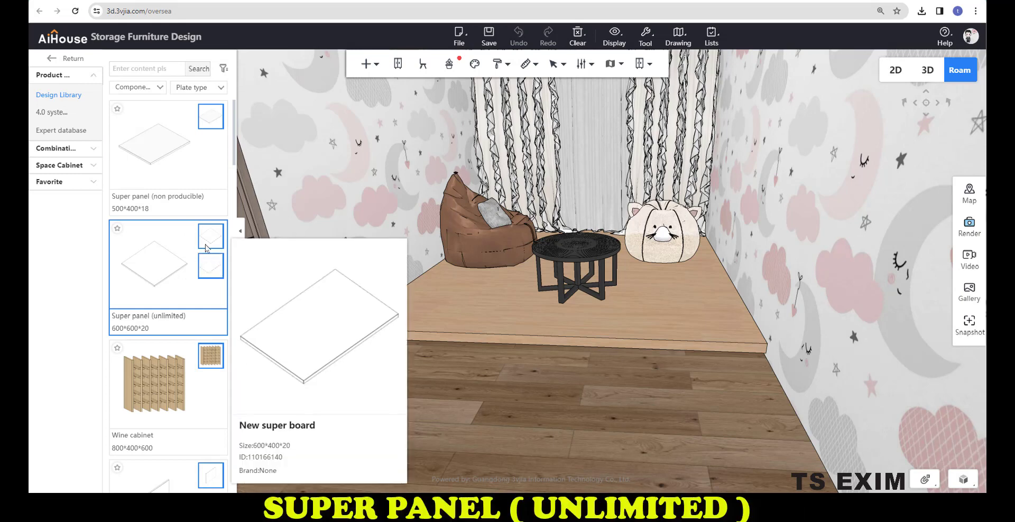
{"action": "mouse_move", "coordinate": [207, 242]}
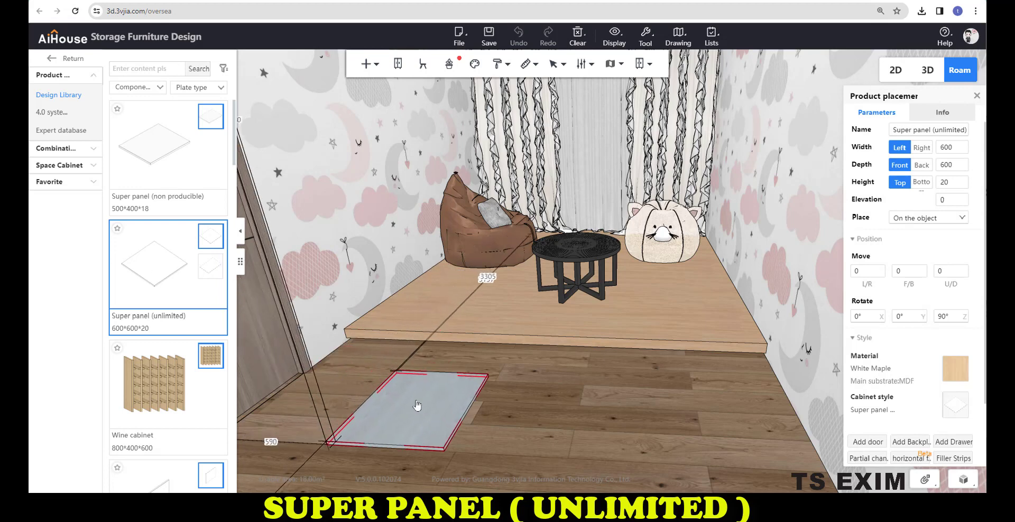
{"action": "left_click", "coordinate": [416, 401]}
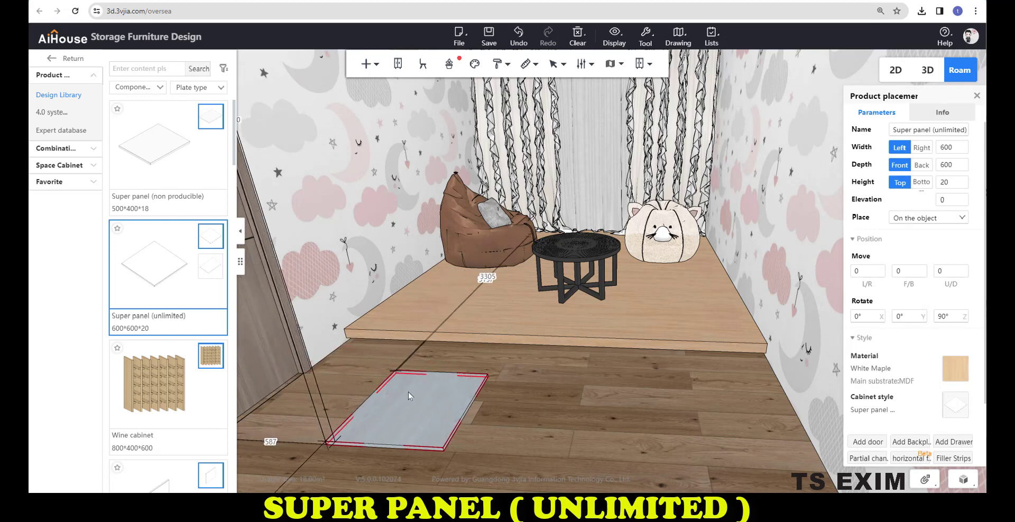
{"action": "left_click", "coordinate": [523, 398]}
- Set the super panel's elevation to 900
{"action": "left_click_drag", "start_coordinate": [511, 400], "coordinate": [484, 388]}
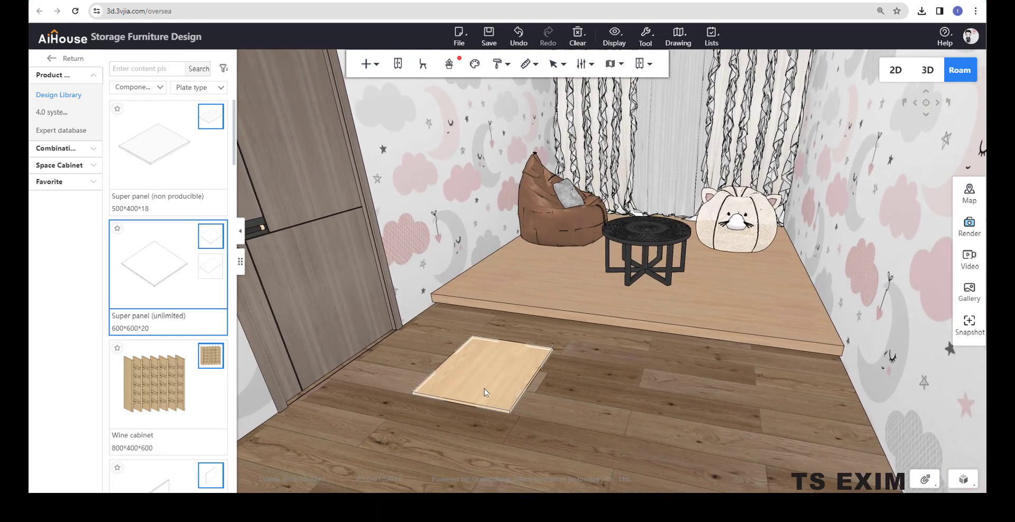
{"action": "left_click", "coordinate": [487, 386]}
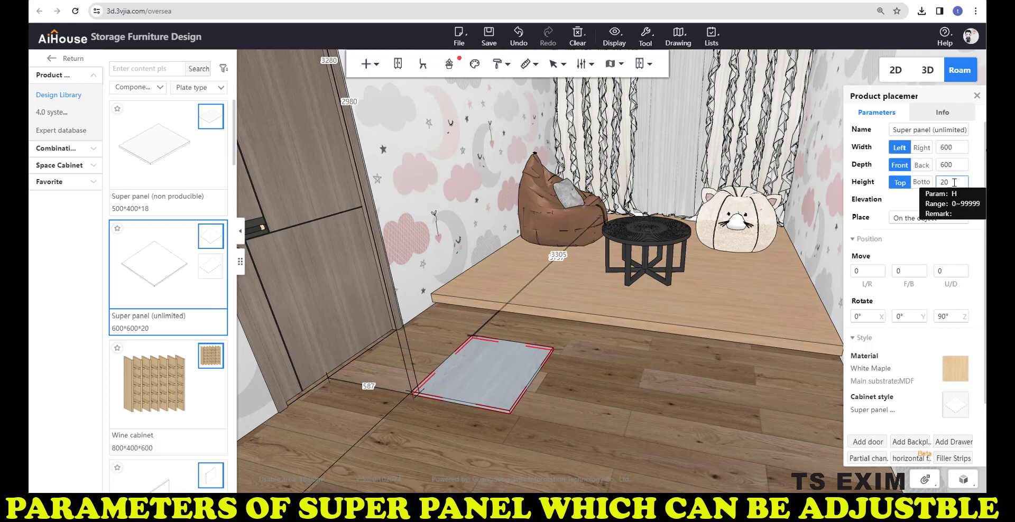
{"action": "left_click", "coordinate": [944, 199]}
{"action": "double_click", "coordinate": [944, 200]}
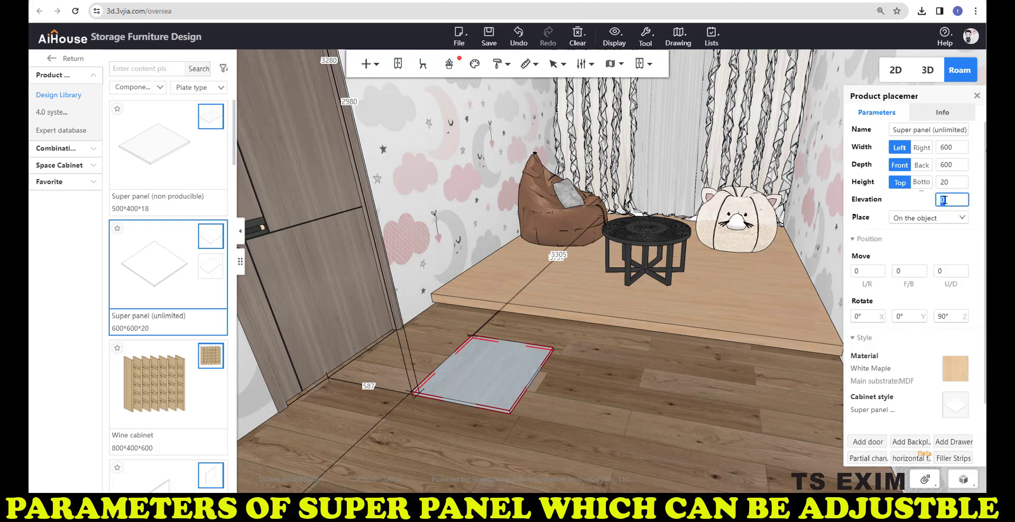
{"action": "key", "text": "Return"}
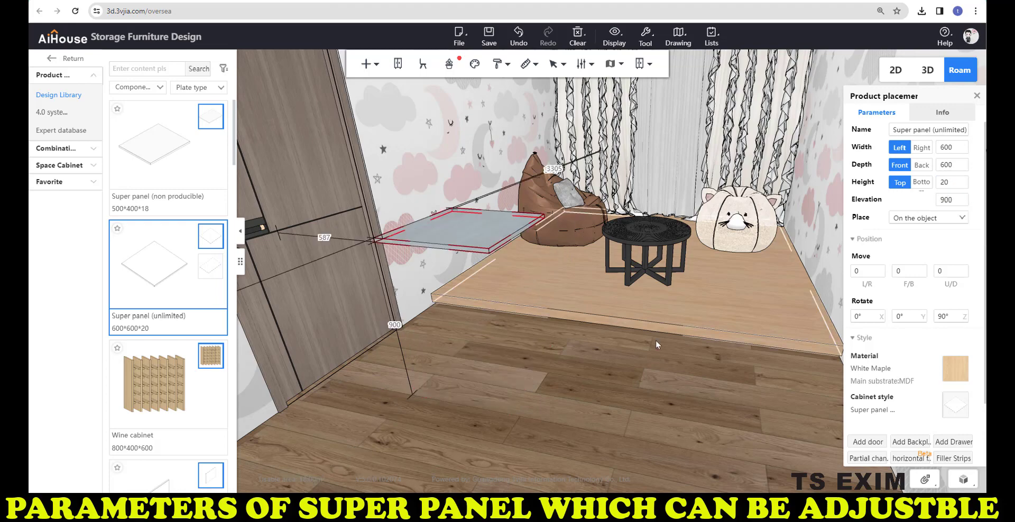
- Enter board selection mode and start installing a light on the underside of the raised super panel
{"action": "left_click_drag", "start_coordinate": [655, 340], "coordinate": [549, 341]}
{"action": "scroll", "coordinate": [554, 379], "scroll_direction": "up", "scroll_amount": 2}
{"action": "left_click_drag", "start_coordinate": [554, 379], "coordinate": [573, 198]}
{"action": "scroll", "coordinate": [602, 388], "scroll_direction": "up", "scroll_amount": 2}
{"action": "scroll", "coordinate": [579, 255], "scroll_direction": "up", "scroll_amount": 3}
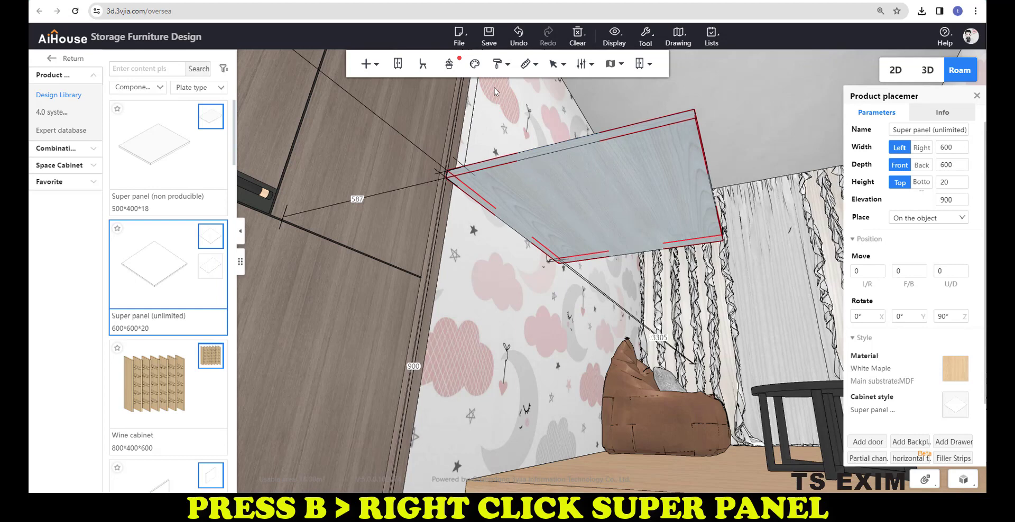
{"action": "key", "text": "b"}
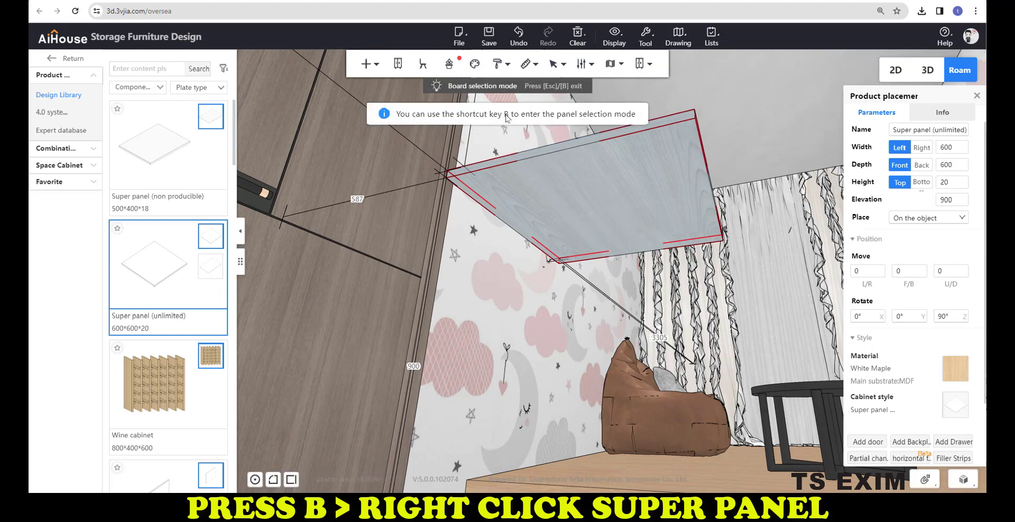
{"action": "right_click", "coordinate": [593, 171]}
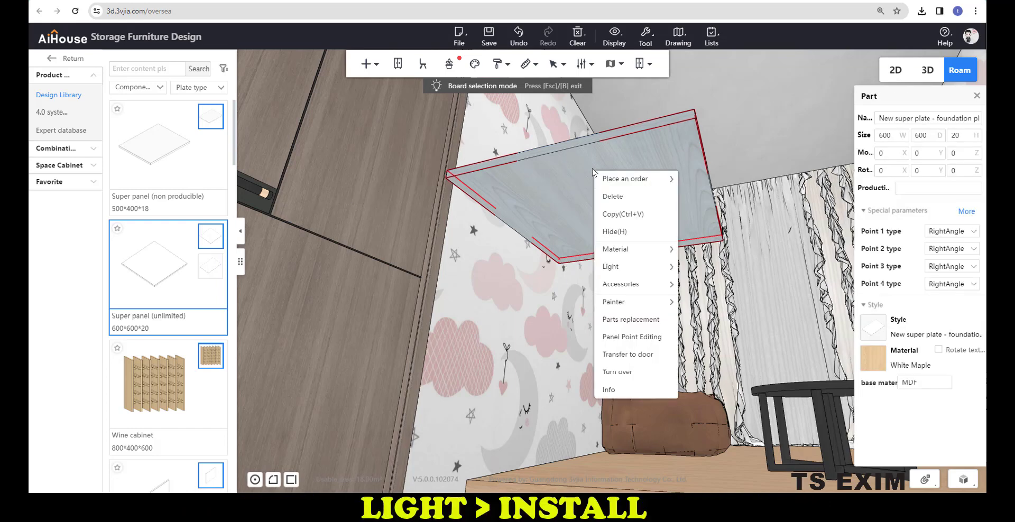
{"action": "left_click", "coordinate": [620, 268]}
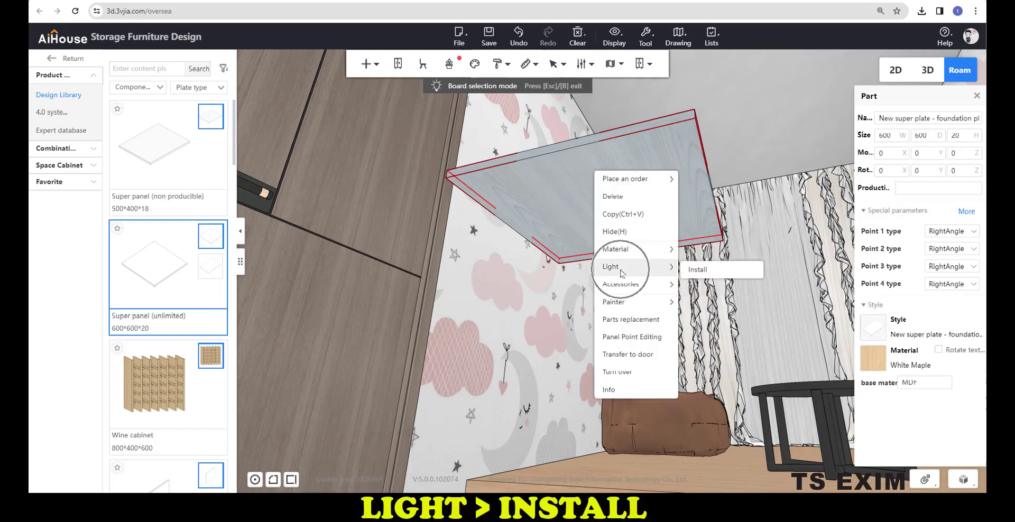
{"action": "left_click", "coordinate": [698, 269]}
- Browse the customized lighting categories and choose the single-sided laminate lamp from White light 3800K
{"action": "left_click", "coordinate": [396, 182]}
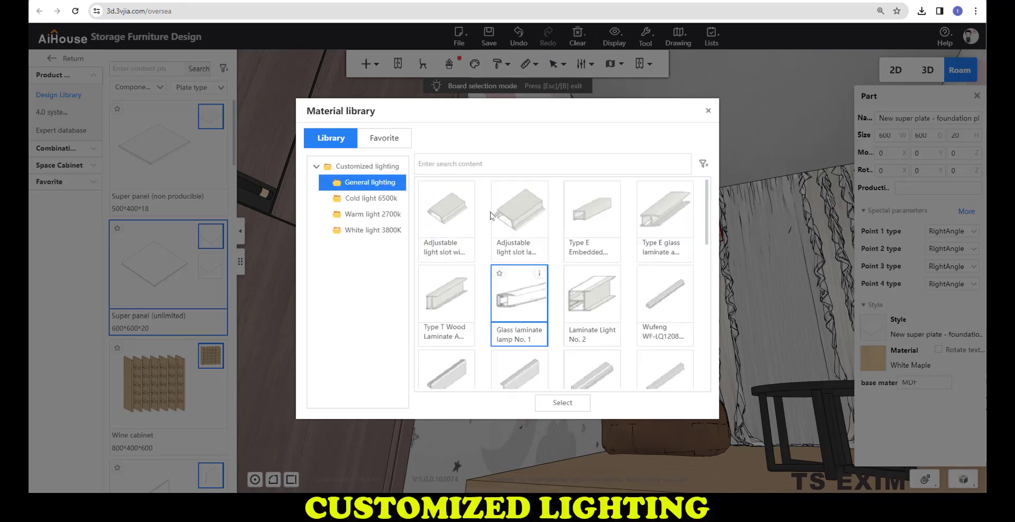
{"action": "scroll", "coordinate": [607, 290], "scroll_direction": "down", "scroll_amount": 1}
{"action": "scroll", "coordinate": [608, 291], "scroll_direction": "down", "scroll_amount": 2}
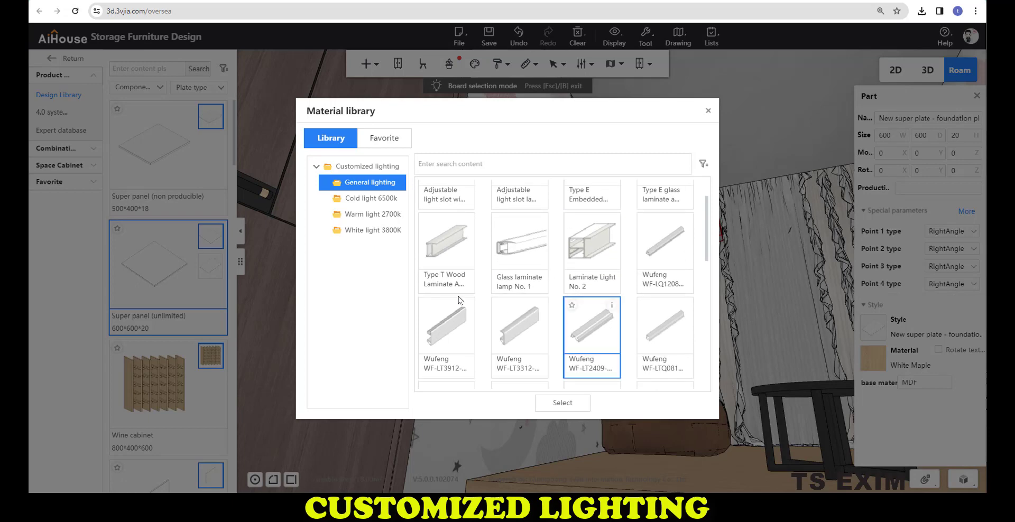
{"action": "left_click", "coordinate": [387, 198]}
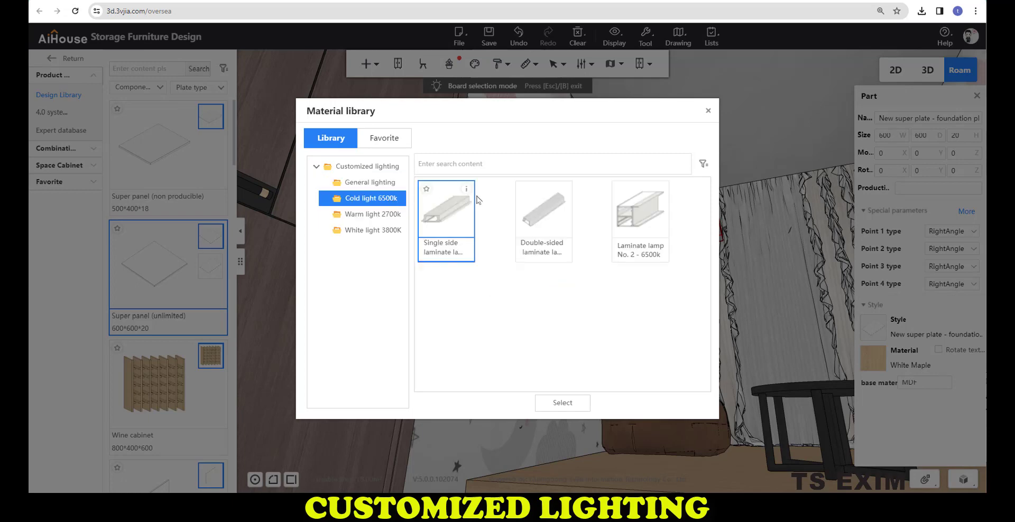
{"action": "left_click", "coordinate": [370, 214]}
{"action": "left_click", "coordinate": [373, 231]}
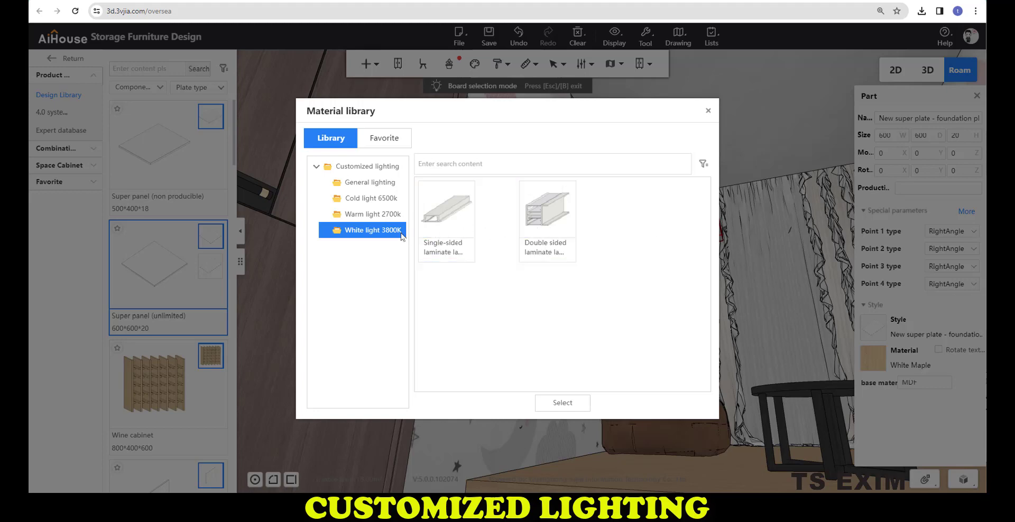
{"action": "left_click", "coordinate": [457, 211]}
{"action": "double_click", "coordinate": [458, 212]}
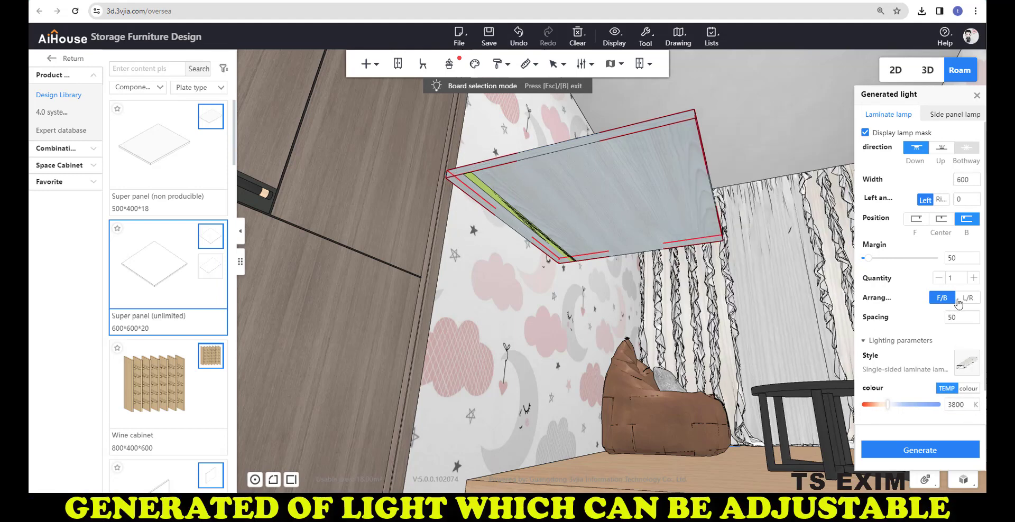
- Try the Center and F positions for the lamp on the panel, ending with position B
{"action": "left_click", "coordinate": [942, 220]}
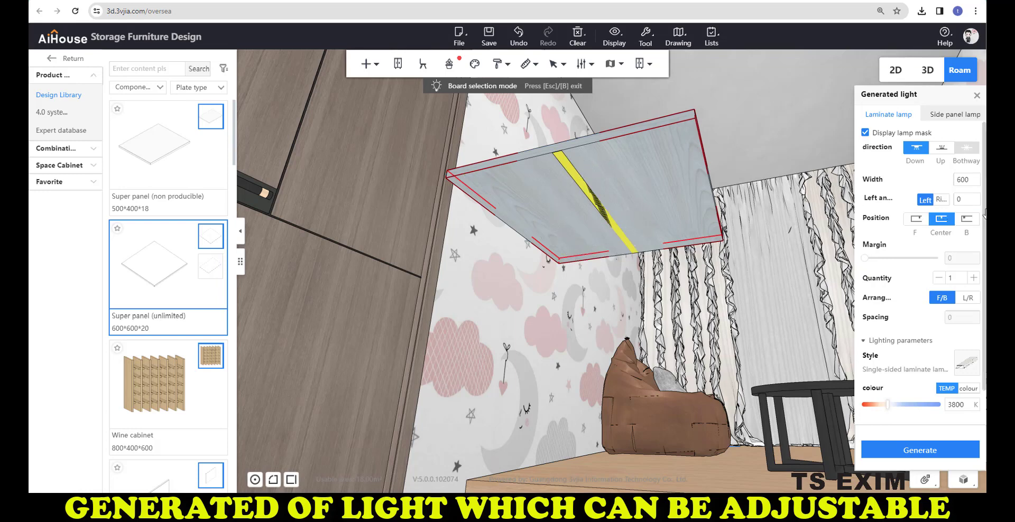
{"action": "left_click", "coordinate": [966, 220]}
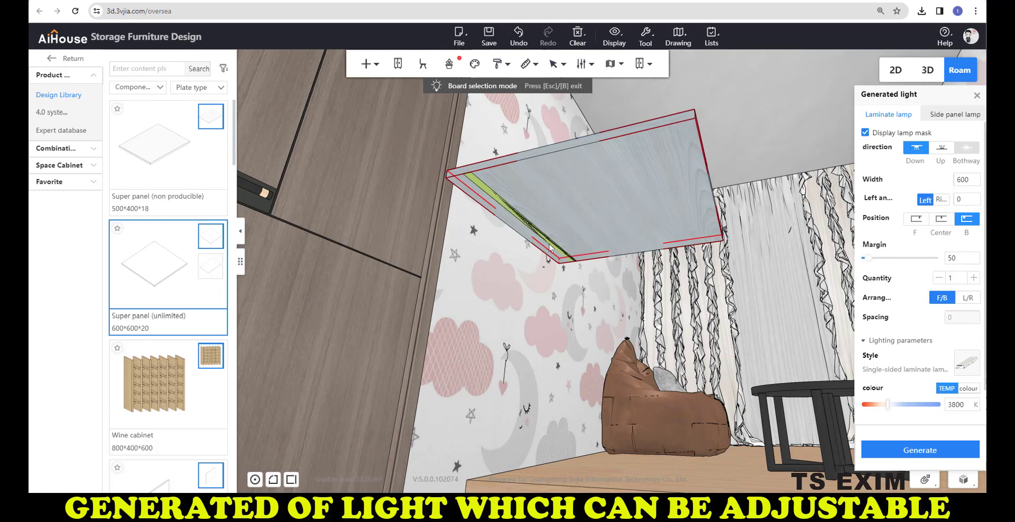
{"action": "left_click", "coordinate": [916, 218]}
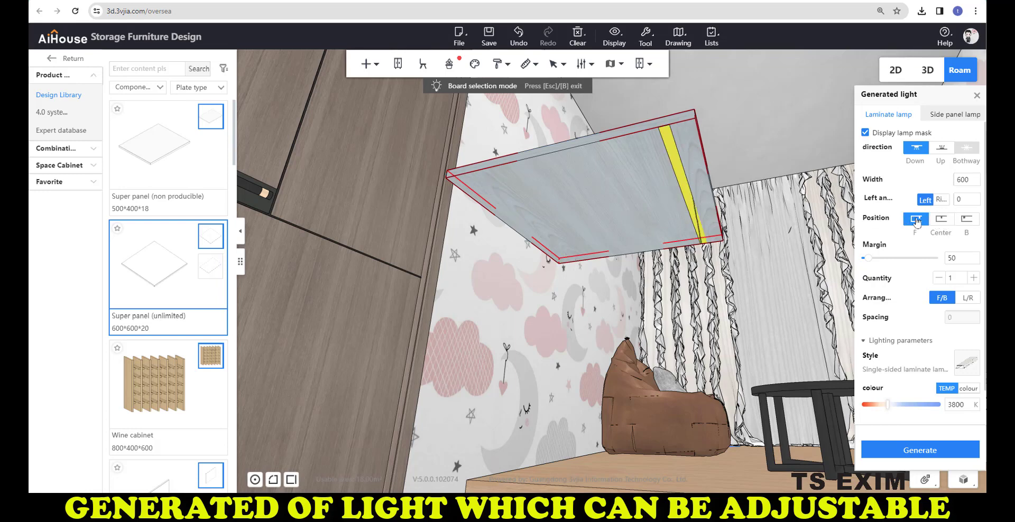
{"action": "left_click", "coordinate": [960, 220]}
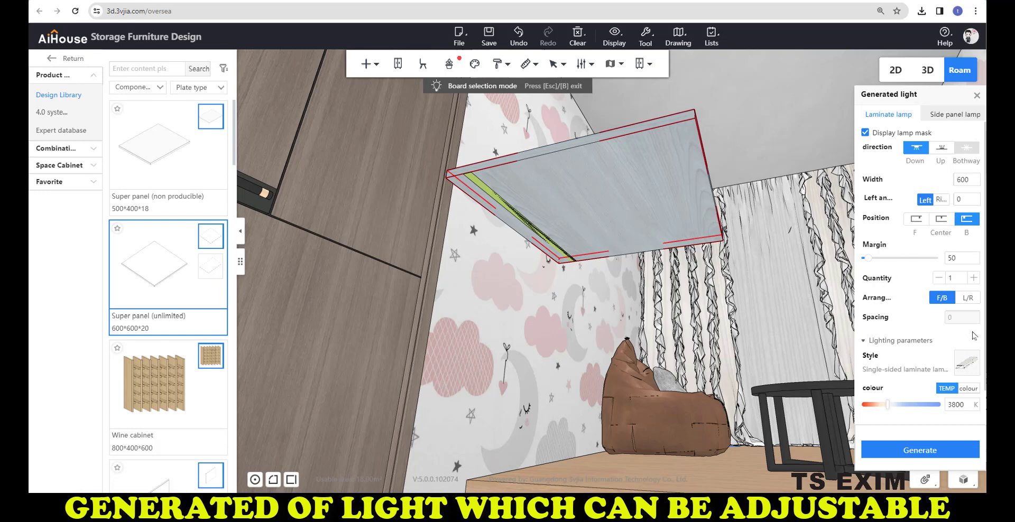
- Set the lamp's brightness to 500 and generate the light in the panel
{"action": "scroll", "coordinate": [967, 344], "scroll_direction": "down", "scroll_amount": 2}
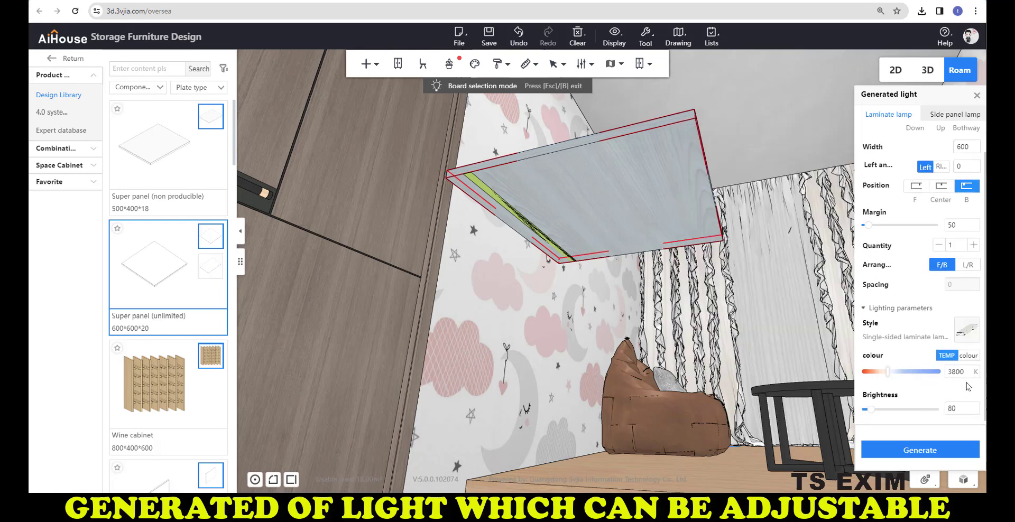
{"action": "left_click", "coordinate": [961, 407]}
{"action": "left_click", "coordinate": [961, 407]}
{"action": "type", "text": "500"}
{"action": "left_click", "coordinate": [940, 451]}
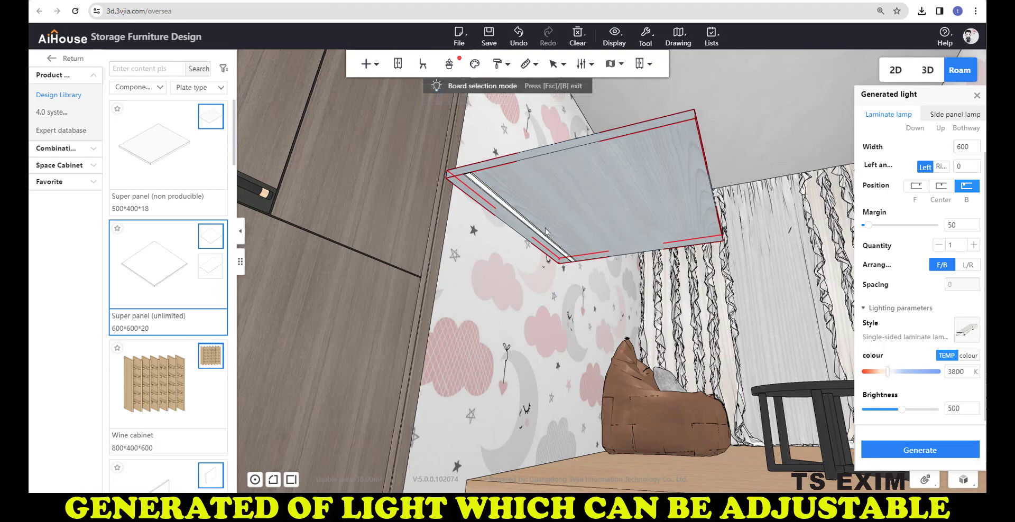
- Select the lit panel board and set its Z rotation to 90 degrees
{"action": "left_click_drag", "start_coordinate": [619, 220], "coordinate": [592, 205]}
{"action": "left_click", "coordinate": [592, 205]}
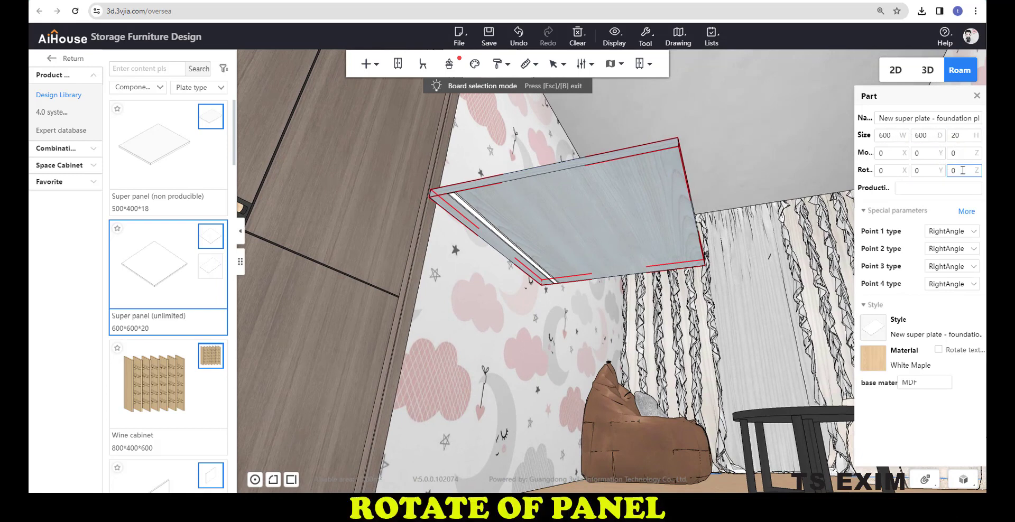
{"action": "double_click", "coordinate": [962, 170]}
{"action": "key", "text": "Return"}
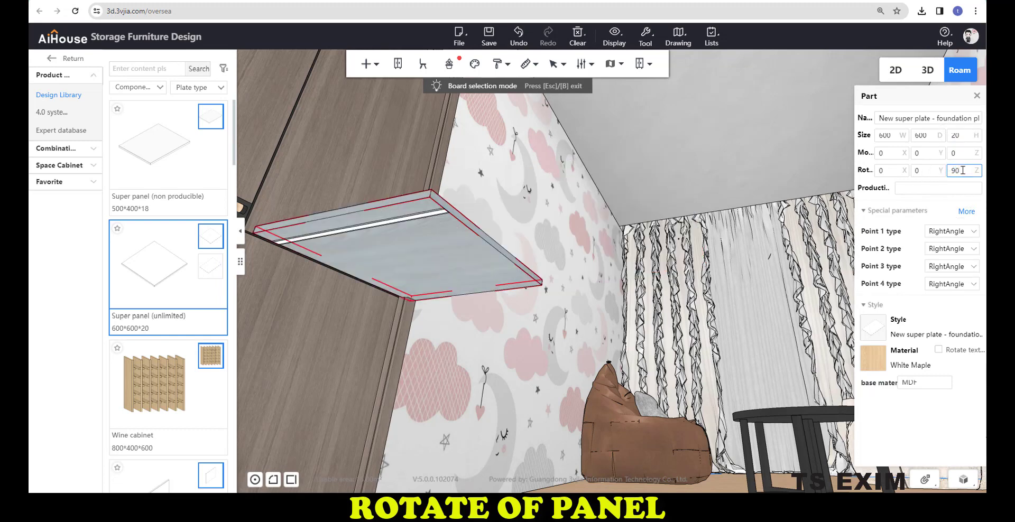
- Set the panel board's height to 75
{"action": "left_click_drag", "start_coordinate": [528, 268], "coordinate": [480, 223]}
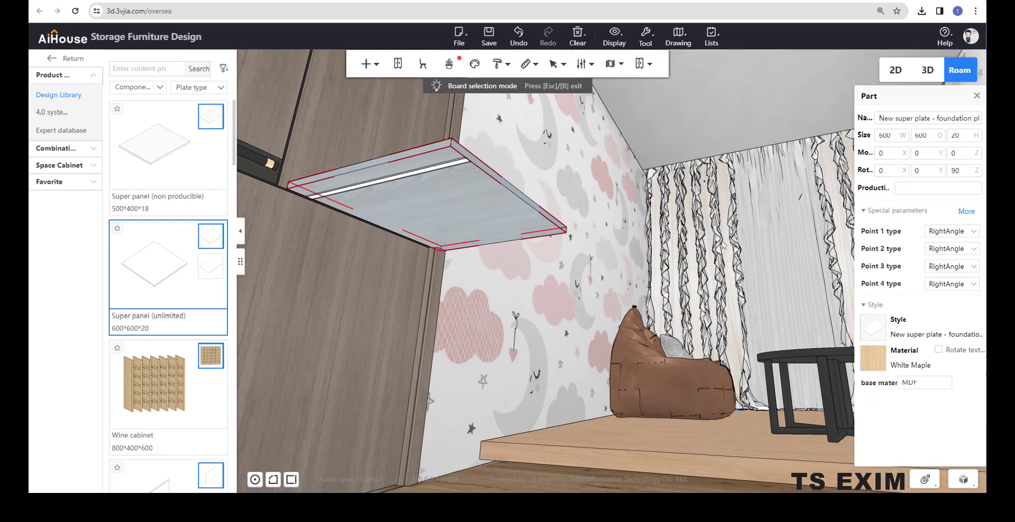
{"action": "left_click_drag", "start_coordinate": [691, 290], "coordinate": [691, 301]}
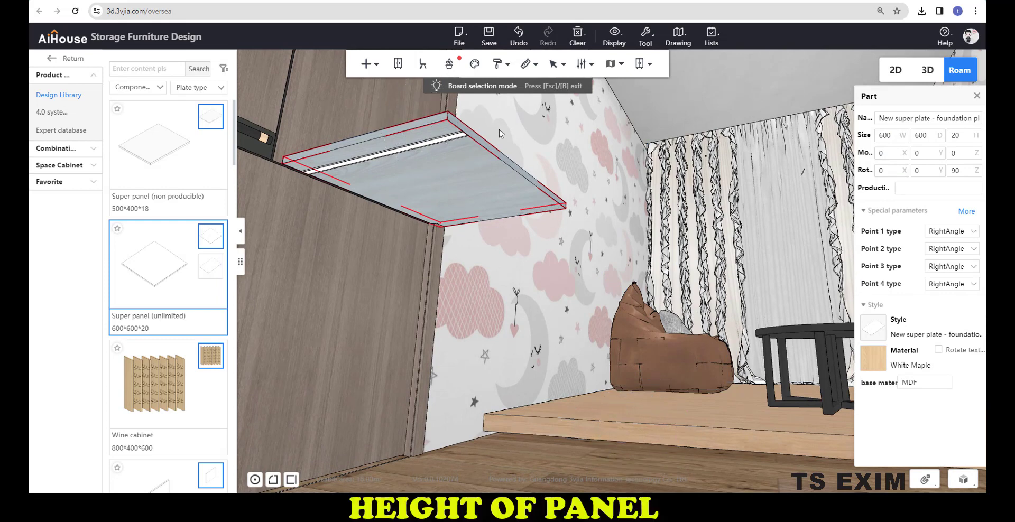
{"action": "left_click", "coordinate": [962, 136]}
{"action": "type", "text": "75"}
{"action": "key", "text": "Return"}
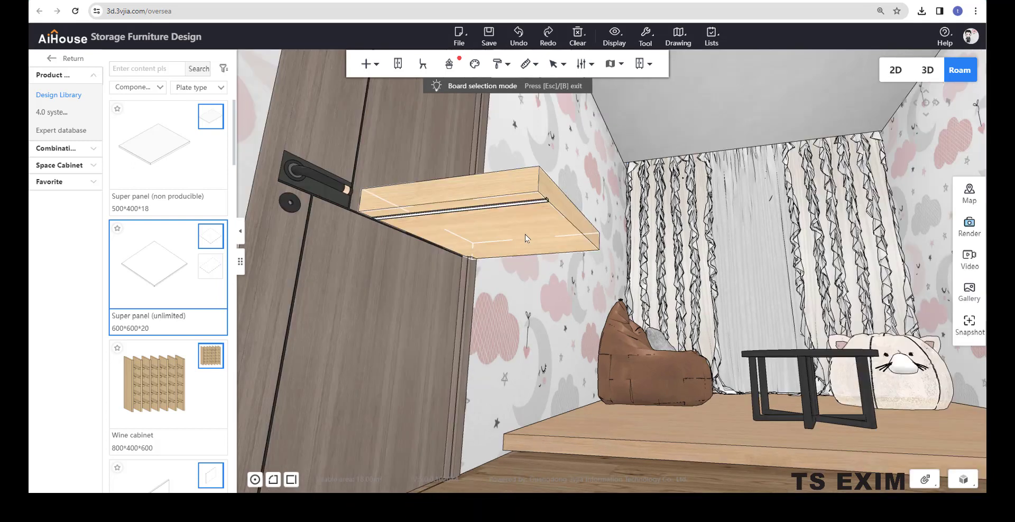
- Change the panel's material to Lilac Maple - Matte from the double facing materials
{"action": "left_click", "coordinate": [525, 234]}
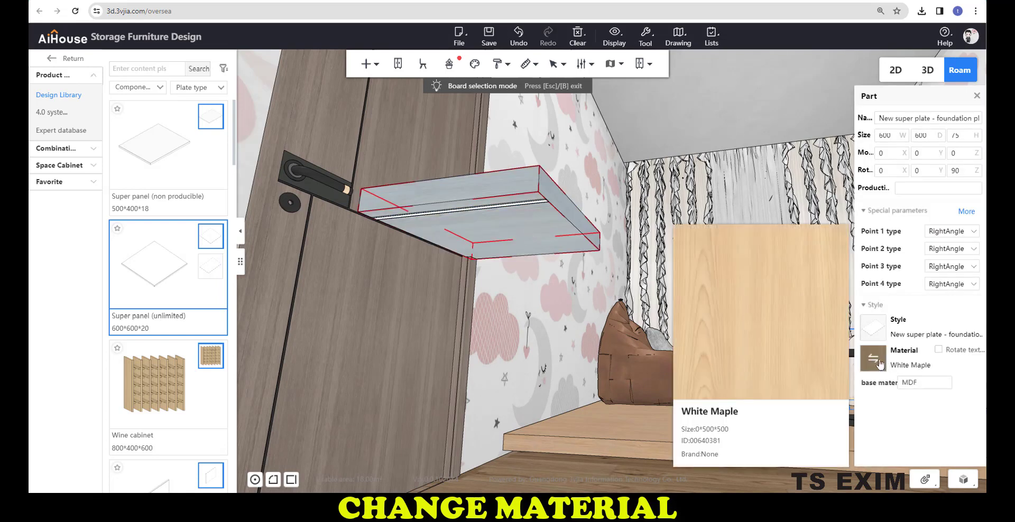
{"action": "left_click", "coordinate": [879, 362]}
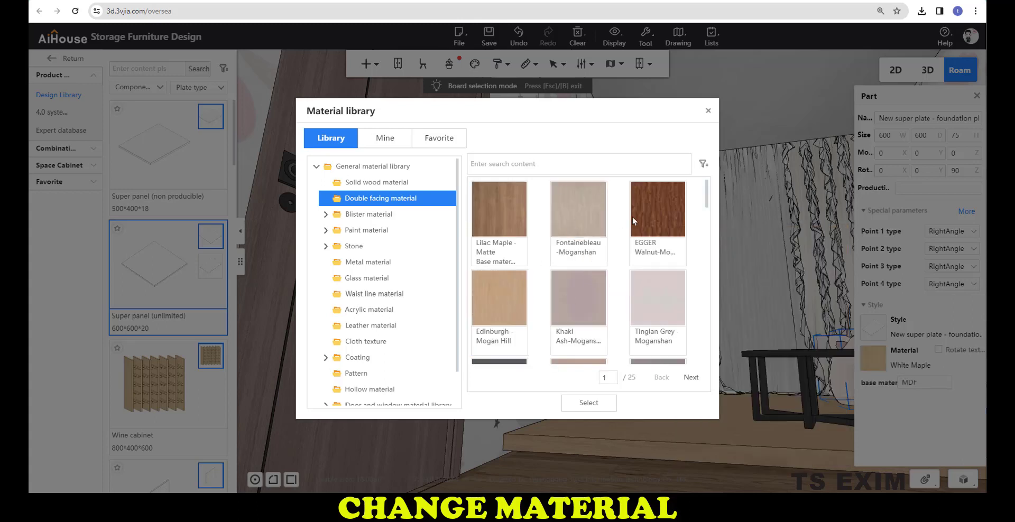
{"action": "double_click", "coordinate": [500, 213]}
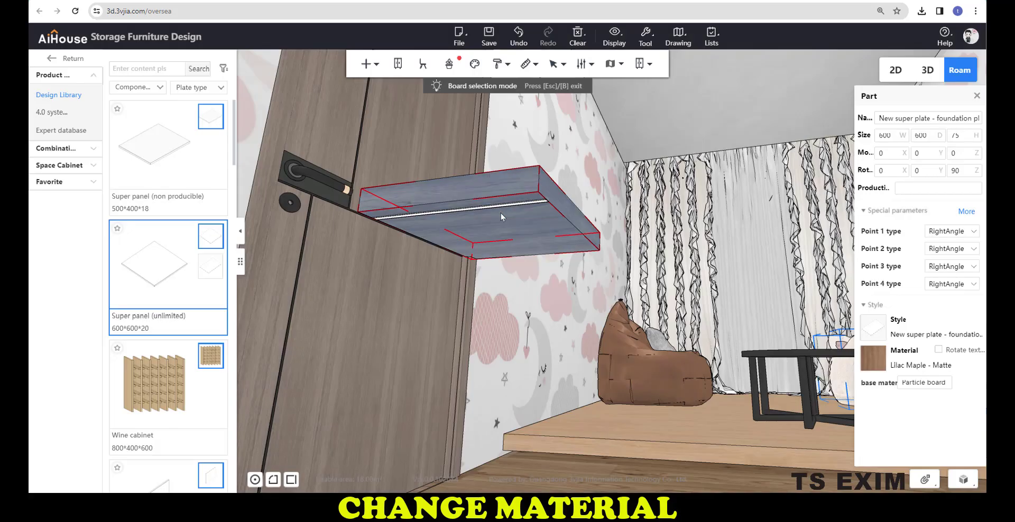
- Change the panel's material to a brown Leatherwear from the leather materials, and exit board selection mode
{"action": "left_click", "coordinate": [873, 361]}
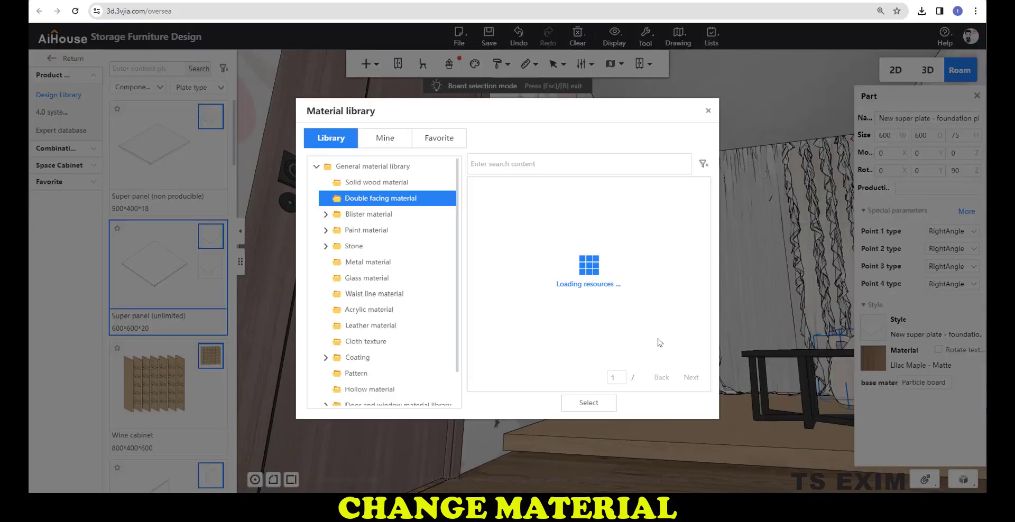
{"action": "left_click", "coordinate": [401, 262]}
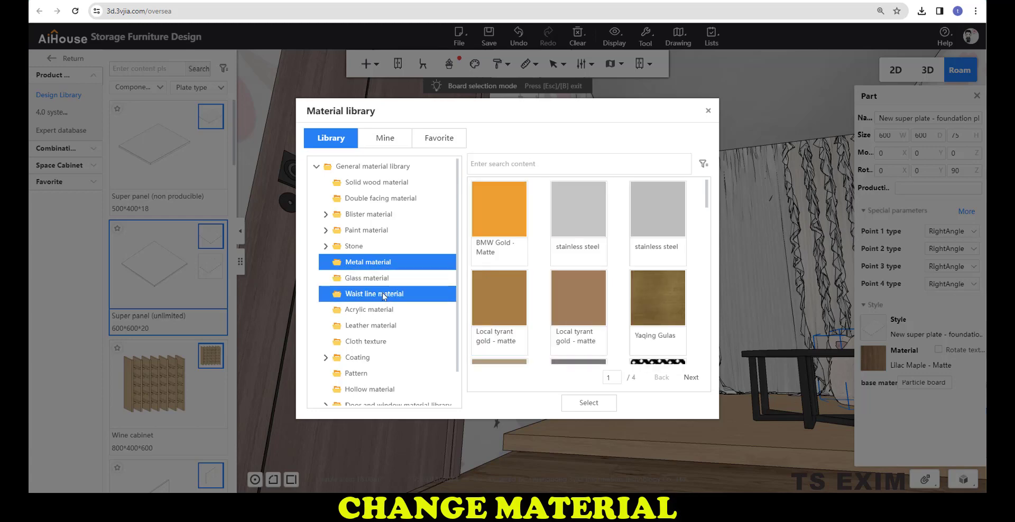
{"action": "left_click", "coordinate": [384, 324]}
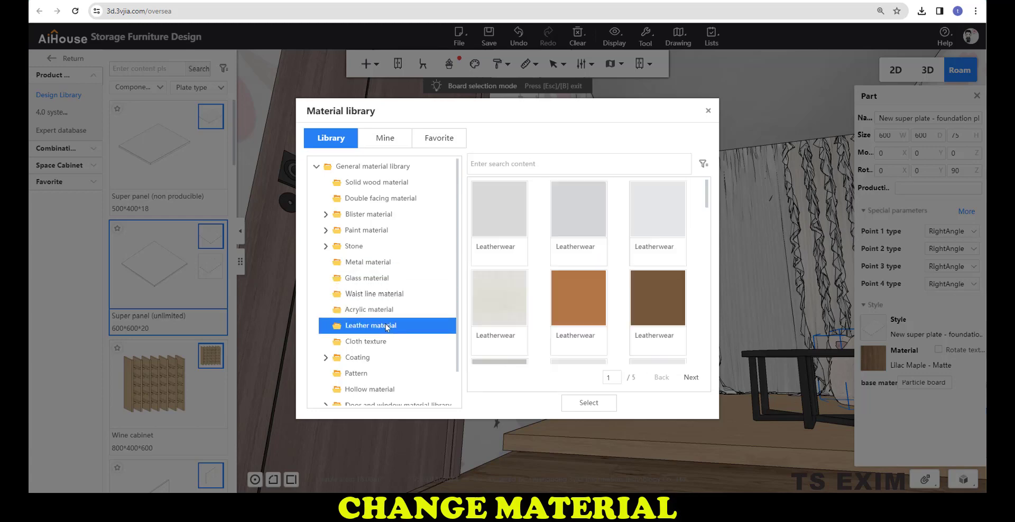
{"action": "double_click", "coordinate": [656, 306]}
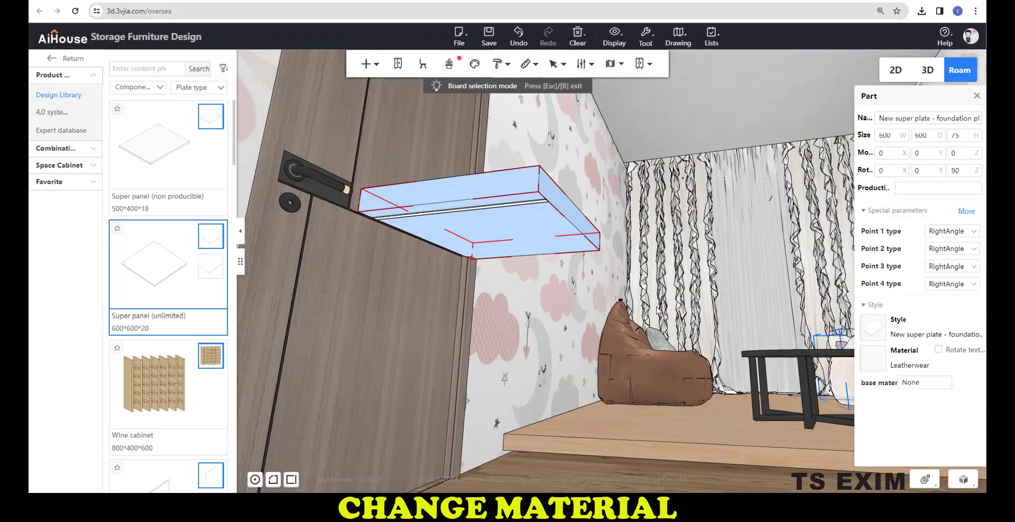
{"action": "left_click", "coordinate": [563, 300]}
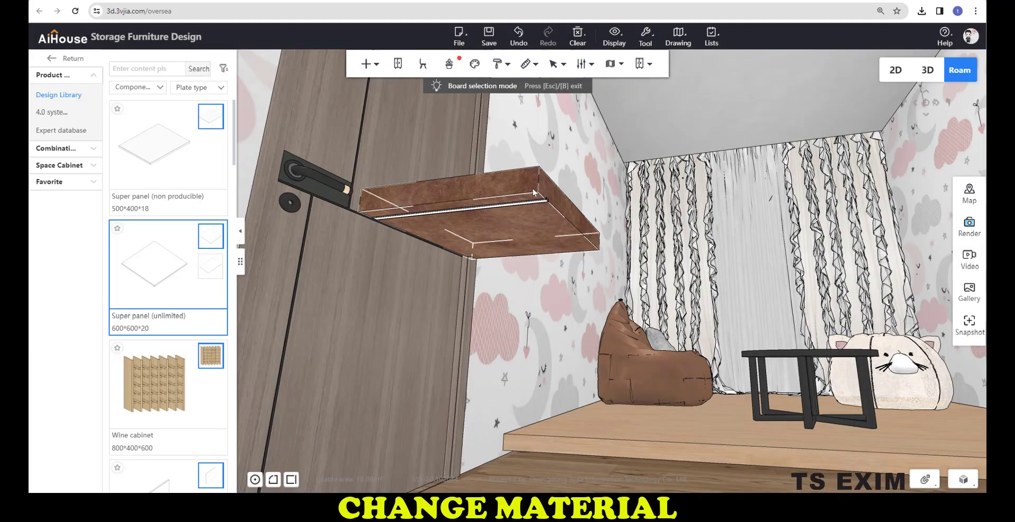
{"action": "left_click_drag", "start_coordinate": [658, 360], "coordinate": [667, 318]}
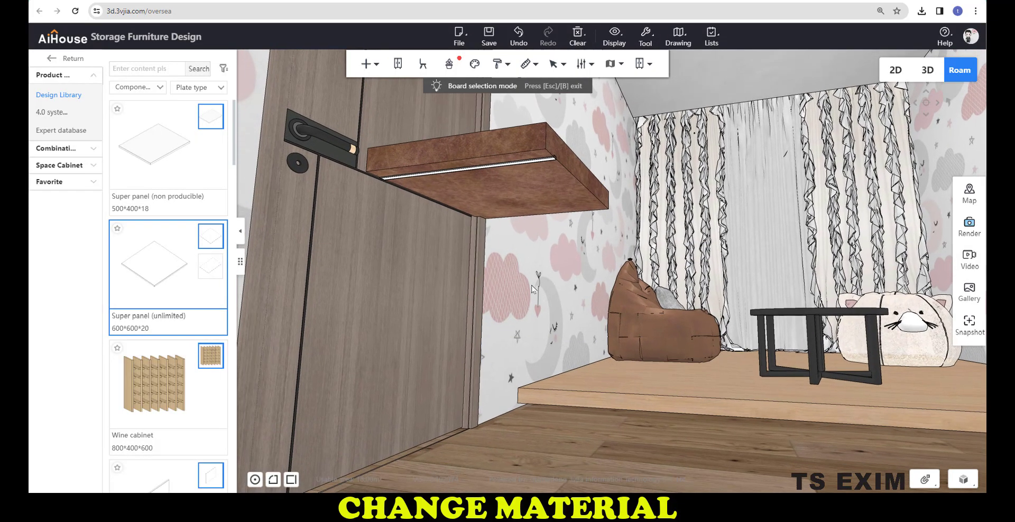
{"action": "left_click", "coordinate": [528, 184]}
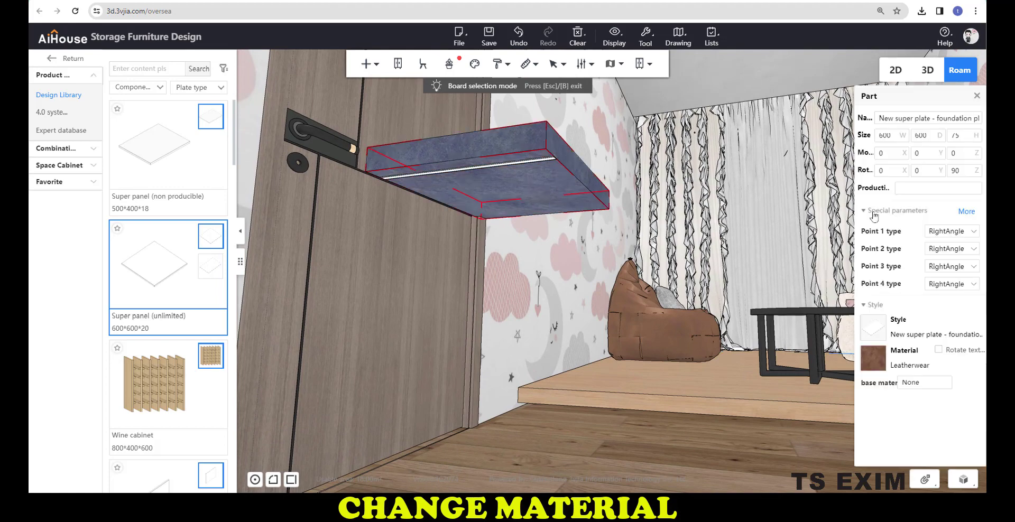
{"action": "left_click", "coordinate": [977, 96]}
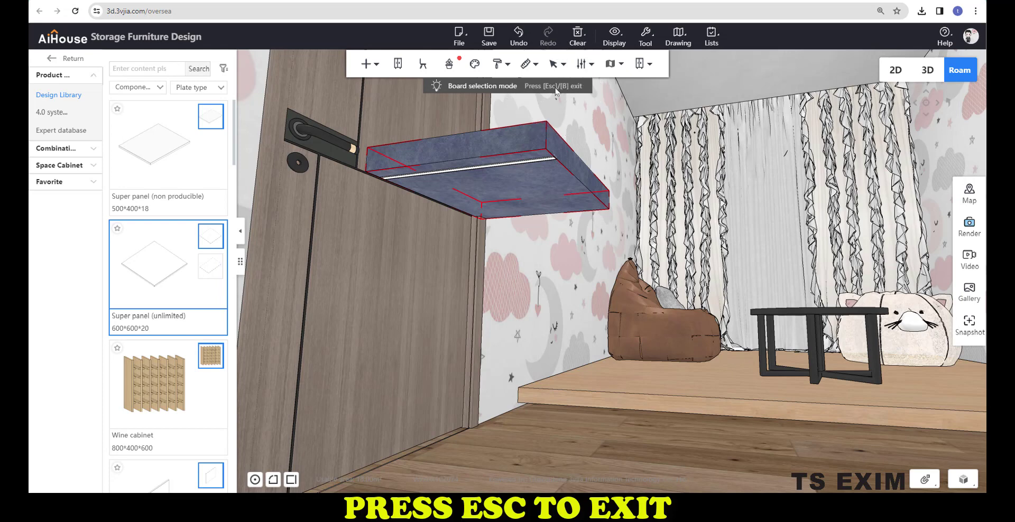
{"action": "key", "text": "Escape"}
- Select the whole super panel and set its elevation to 25 above the floor
{"action": "key", "text": "c"}
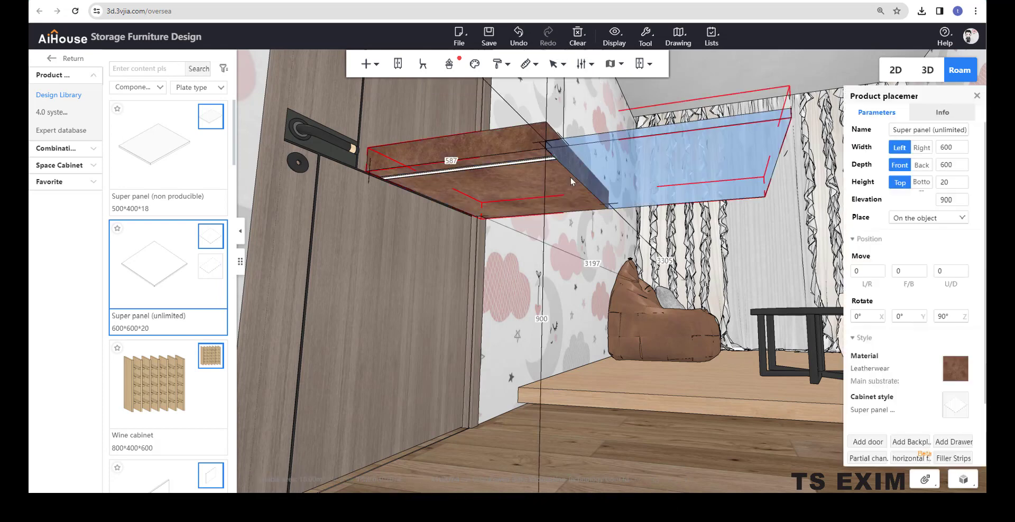
{"action": "left_click", "coordinate": [542, 319]}
{"action": "type", "text": "25"}
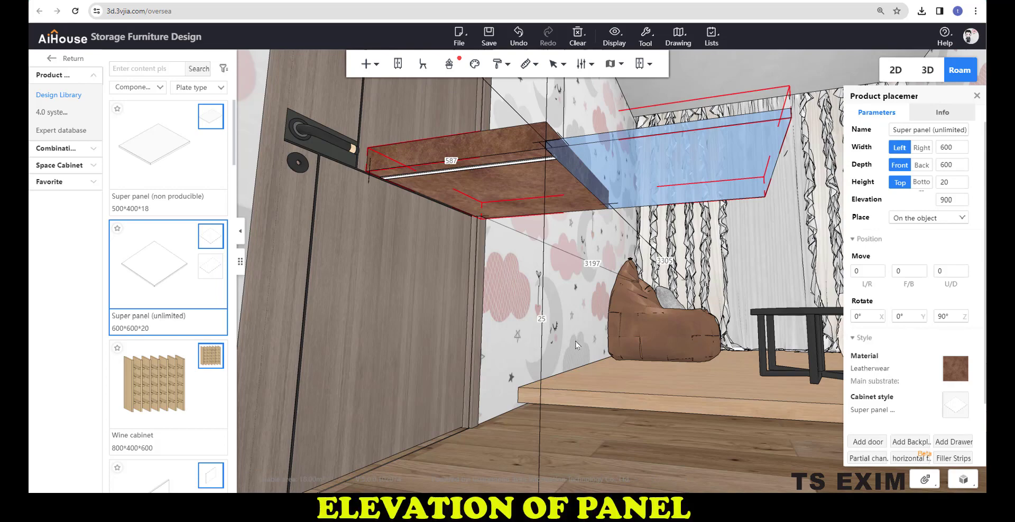
{"action": "key", "text": "Return"}
{"action": "left_click_drag", "start_coordinate": [565, 300], "coordinate": [576, 323]}
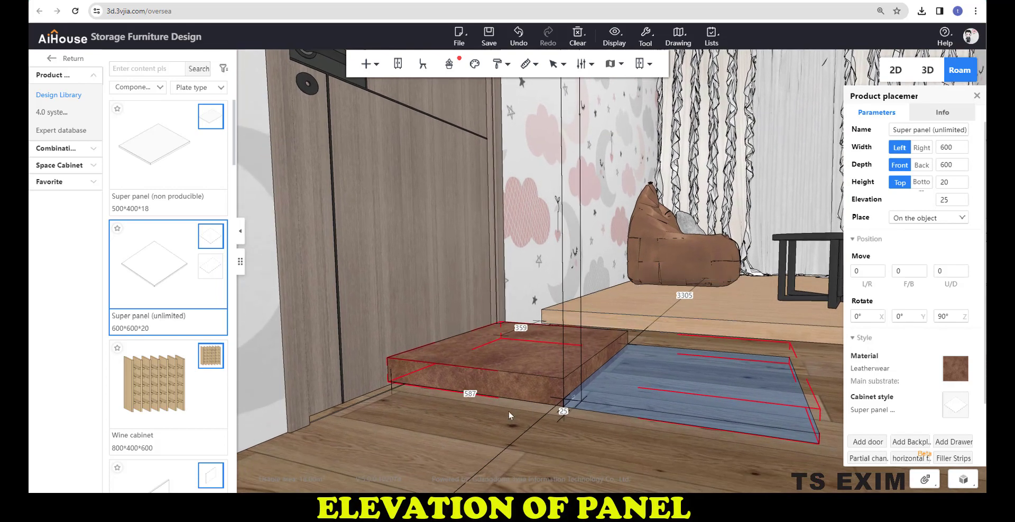
{"action": "left_click", "coordinate": [490, 417]}
{"action": "key", "text": "Down"}
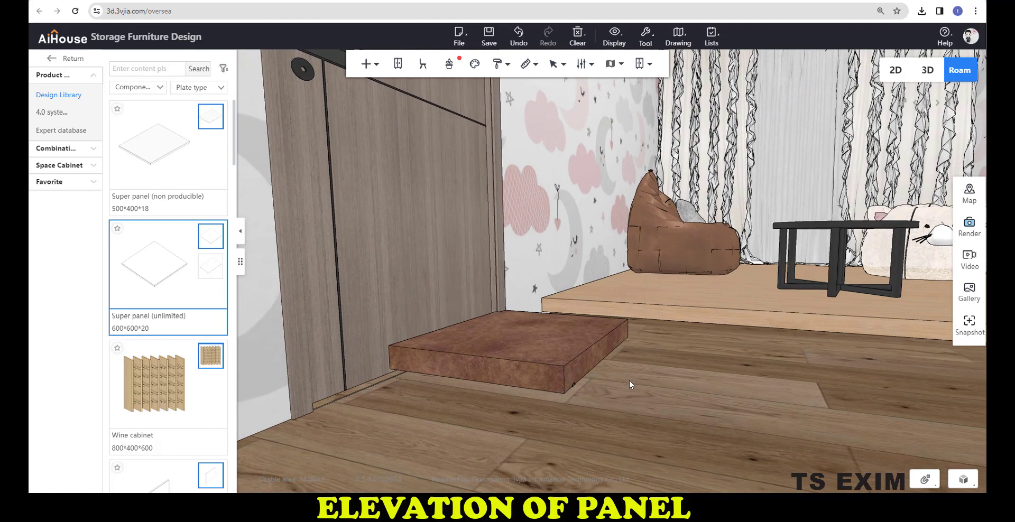
- Examine the lowered panel from above, its light strip from below, and the platform with the seating
{"action": "key", "text": "q"}
{"action": "left_click_drag", "start_coordinate": [638, 372], "coordinate": [643, 423]}
{"action": "key", "text": "ctrl"}
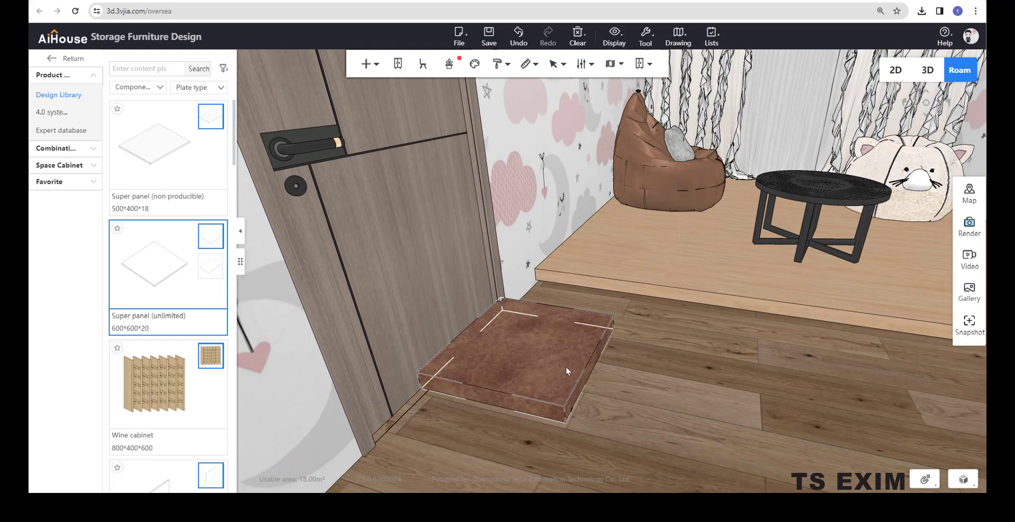
{"action": "key", "text": "e"}
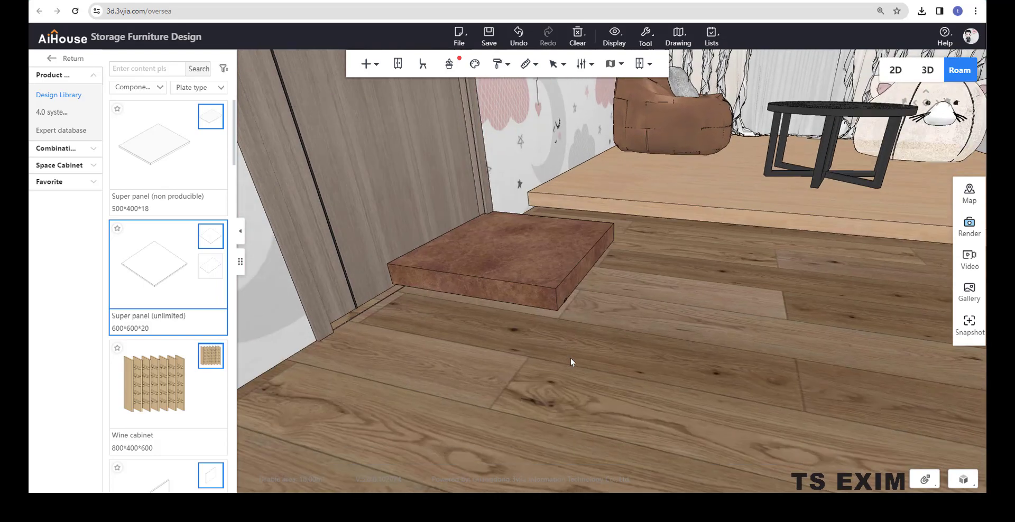
{"action": "left_click_drag", "start_coordinate": [571, 362], "coordinate": [574, 121]}
{"action": "key", "text": "e"}
{"action": "key", "text": "e"}
{"action": "left_click_drag", "start_coordinate": [574, 243], "coordinate": [445, 220]}
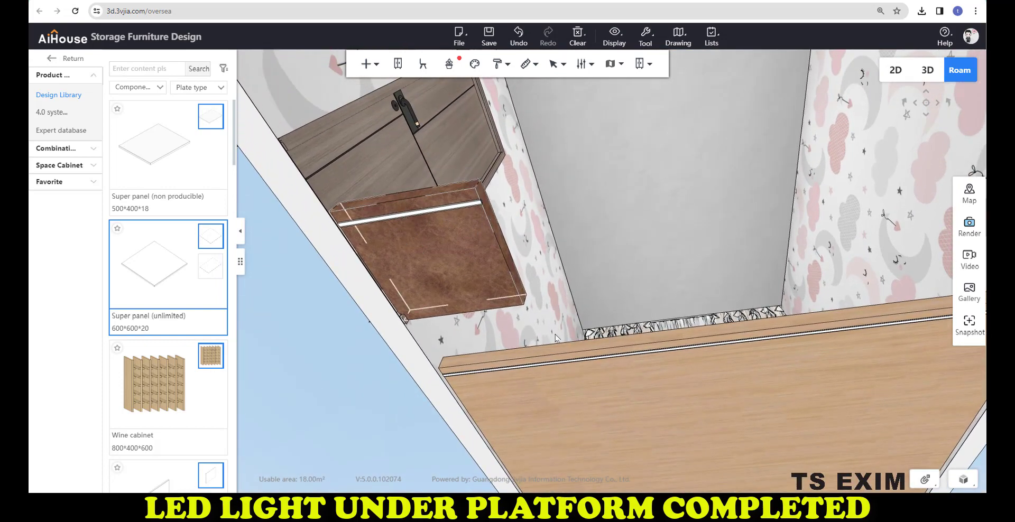
{"action": "left_click", "coordinate": [568, 366]}
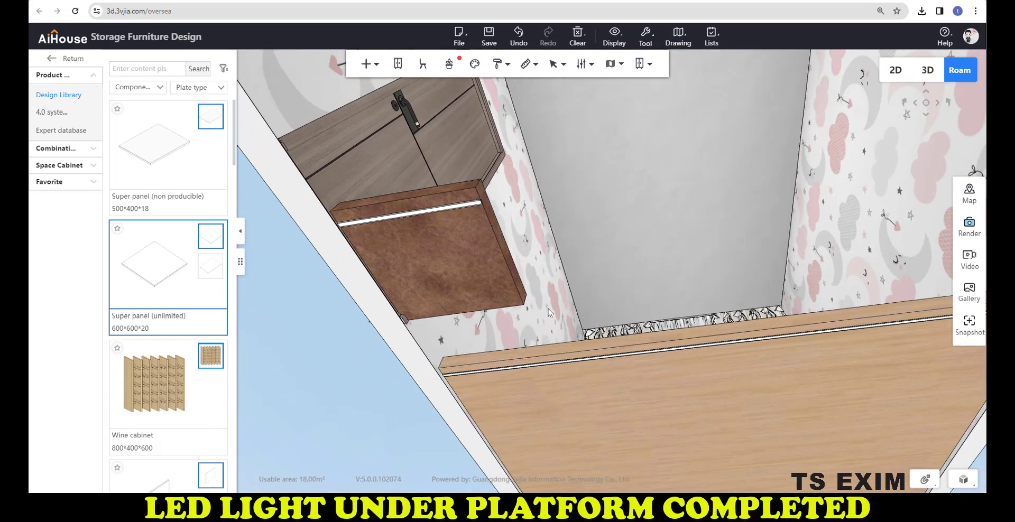
{"action": "left_click_drag", "start_coordinate": [568, 362], "coordinate": [639, 340]}
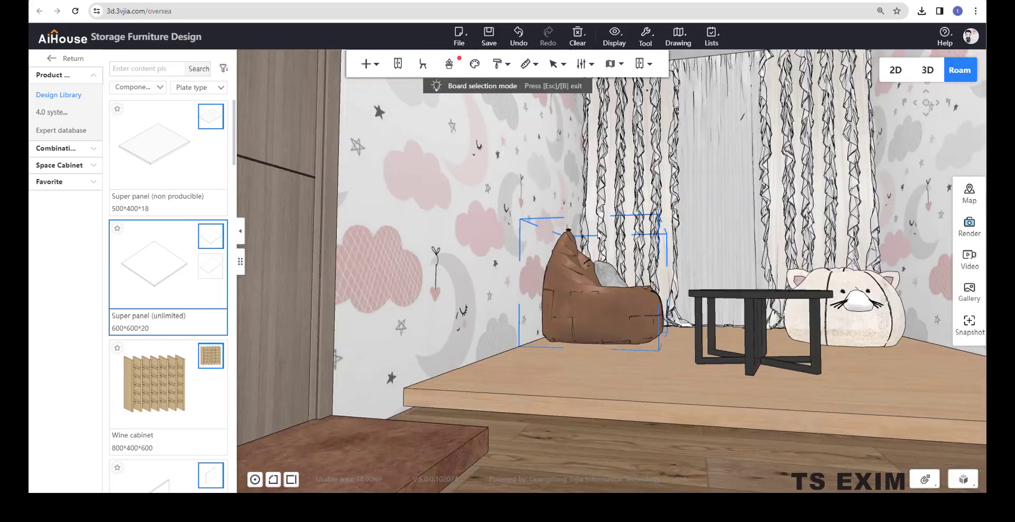
{"action": "left_click_drag", "start_coordinate": [574, 332], "coordinate": [586, 303]}
{"action": "left_click_drag", "start_coordinate": [586, 303], "coordinate": [610, 255]}
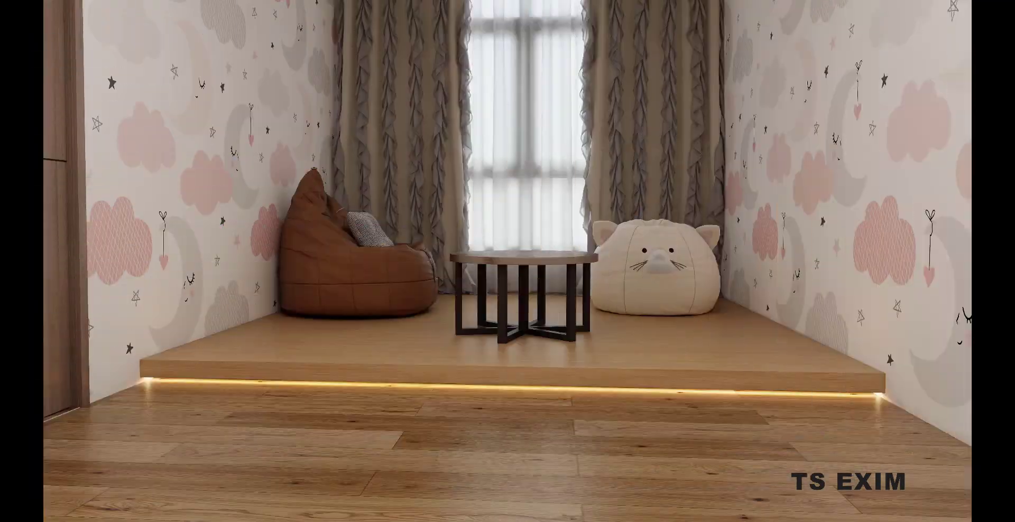